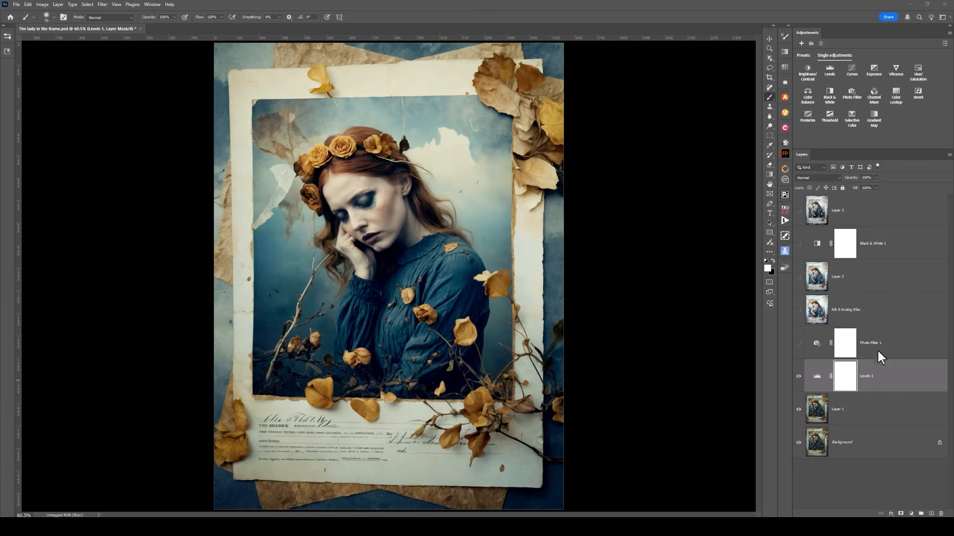
# - Adjust the midtone input level of the Levels 1 adjustment layer to 1.59 and close its settings
pyautogui.click(817, 376)
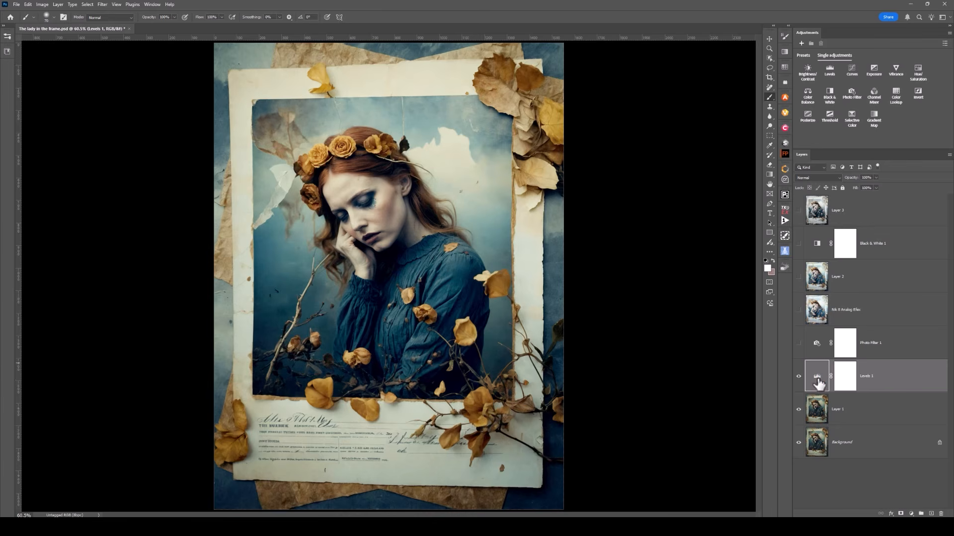
pyautogui.doubleClick(817, 380)
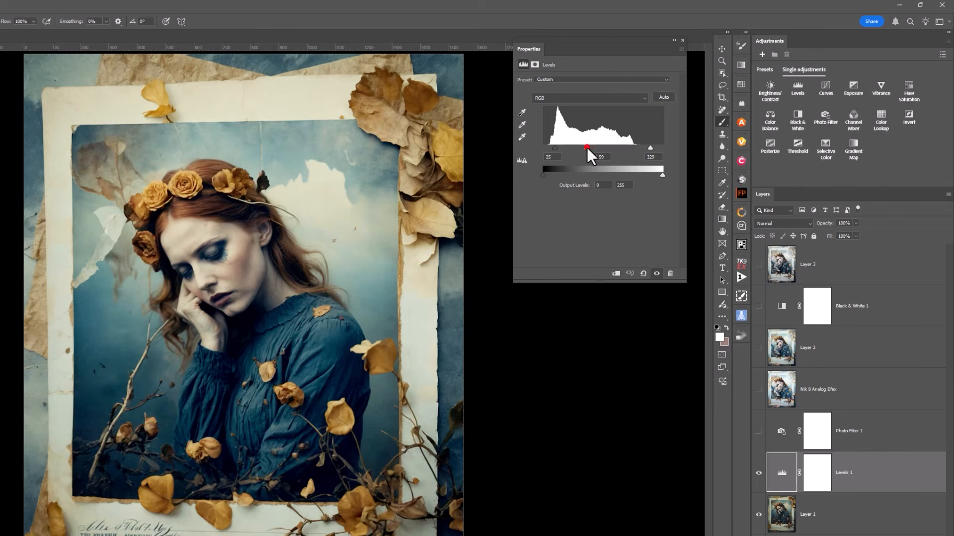
pyautogui.moveTo(587, 147)
pyautogui.mouseDown()
pyautogui.moveTo(595, 148)
pyautogui.moveTo(583, 147)
pyautogui.mouseUp()
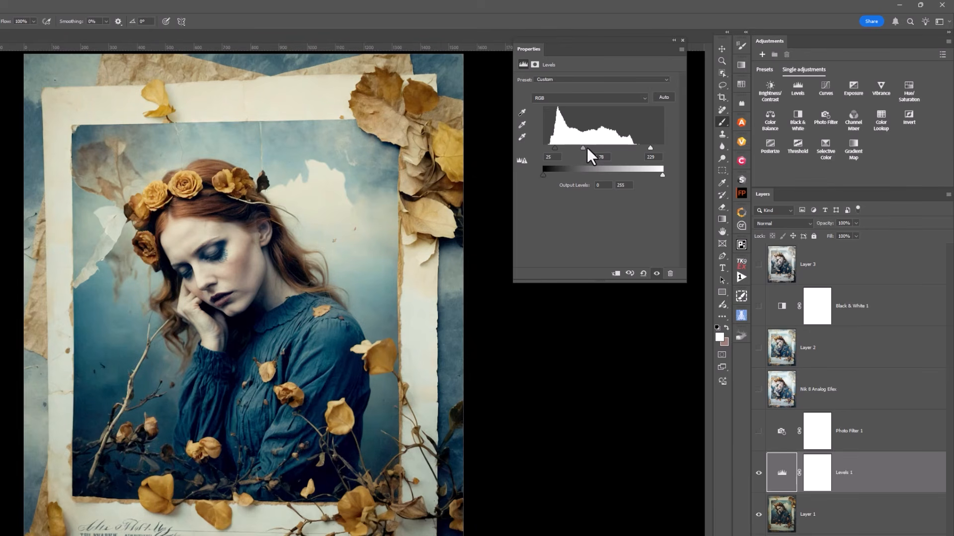
pyautogui.moveTo(587, 147); pyautogui.dragTo(587, 149)
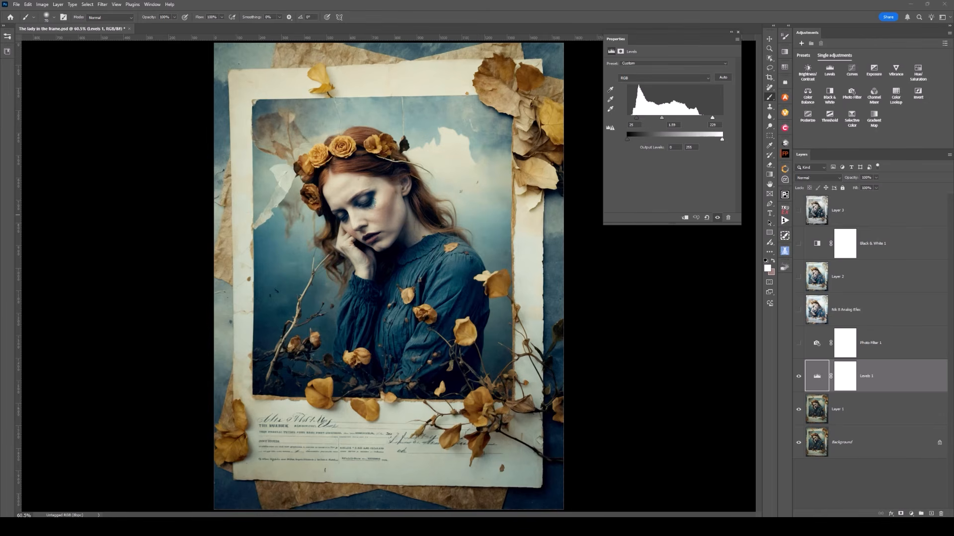
pyautogui.click(738, 32)
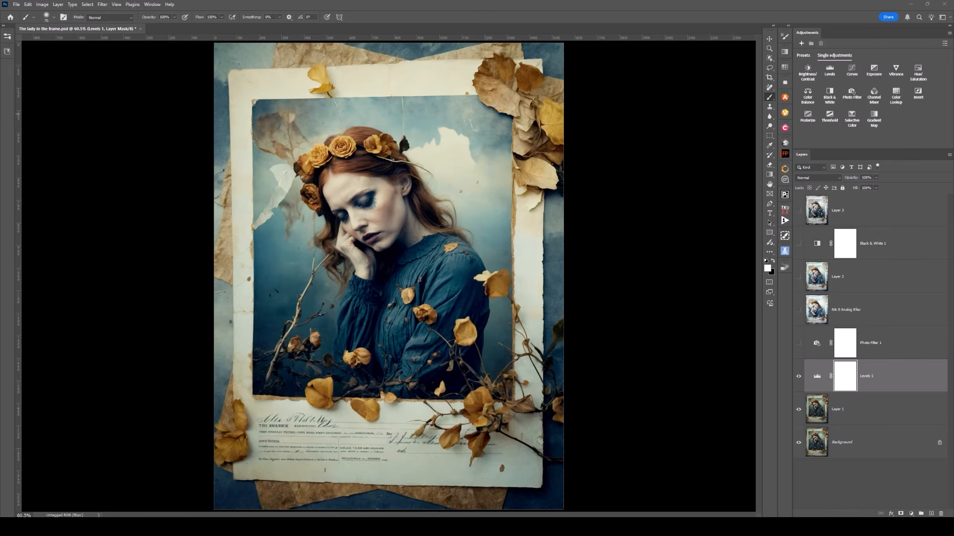
# - Toggle the Photo Filter 1 layer to compare the image with and without it, leaving the layer visible
pyautogui.click(889, 343)
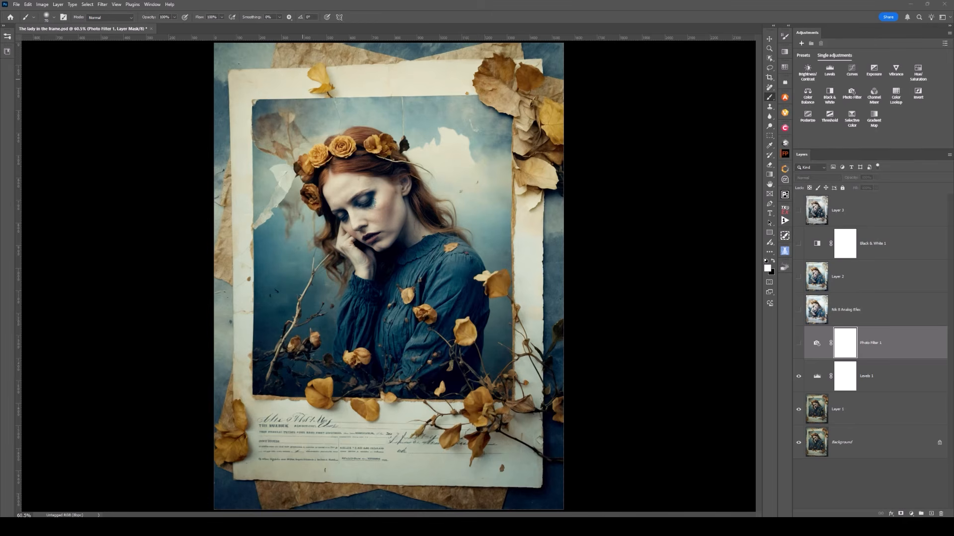
pyautogui.click(800, 343)
pyautogui.click(798, 344)
pyautogui.click(799, 344)
pyautogui.click(798, 344)
# - Open the Photo Filter 1 settings and look through the available filter colours, keeping Cyan
pyautogui.click(817, 352)
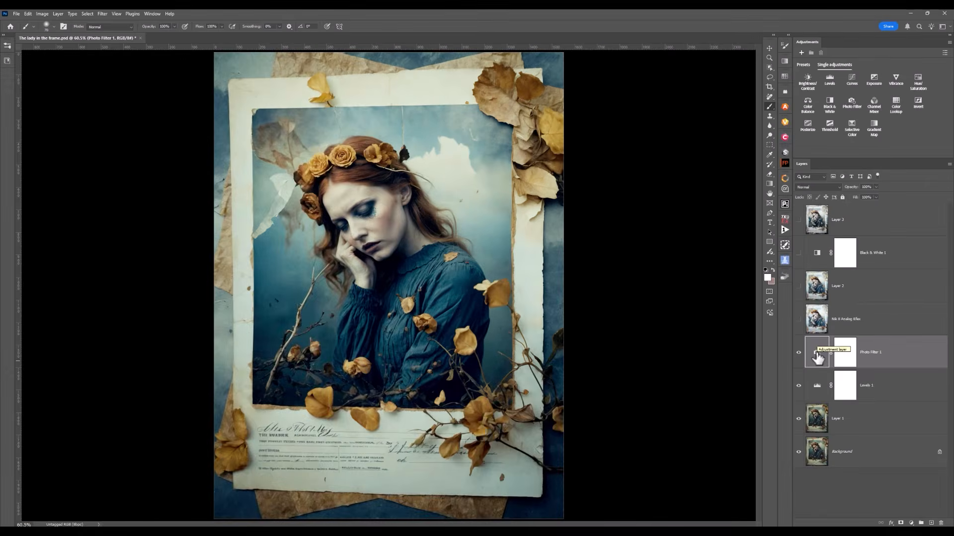
pyautogui.doubleClick(816, 351)
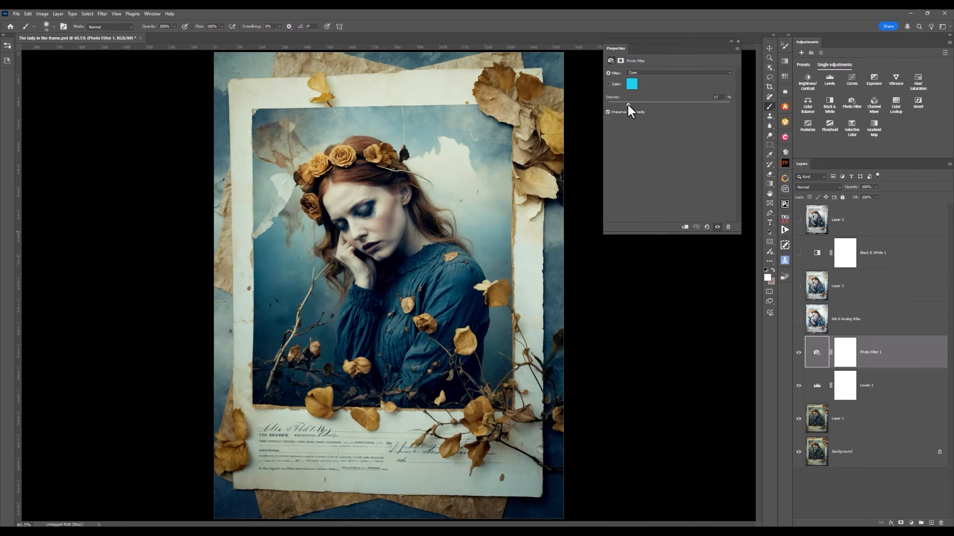
pyautogui.click(653, 72)
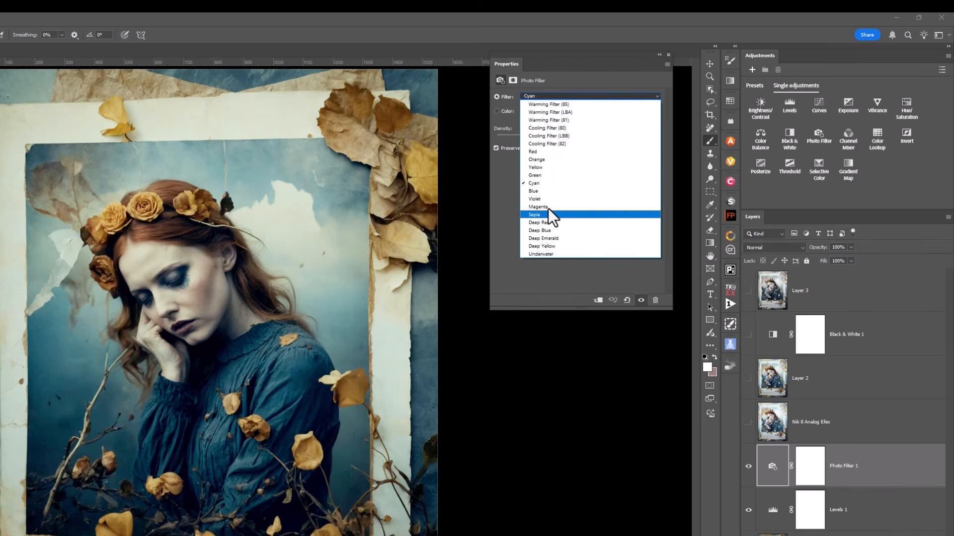
pyautogui.press('Up')
pyautogui.press('Up')
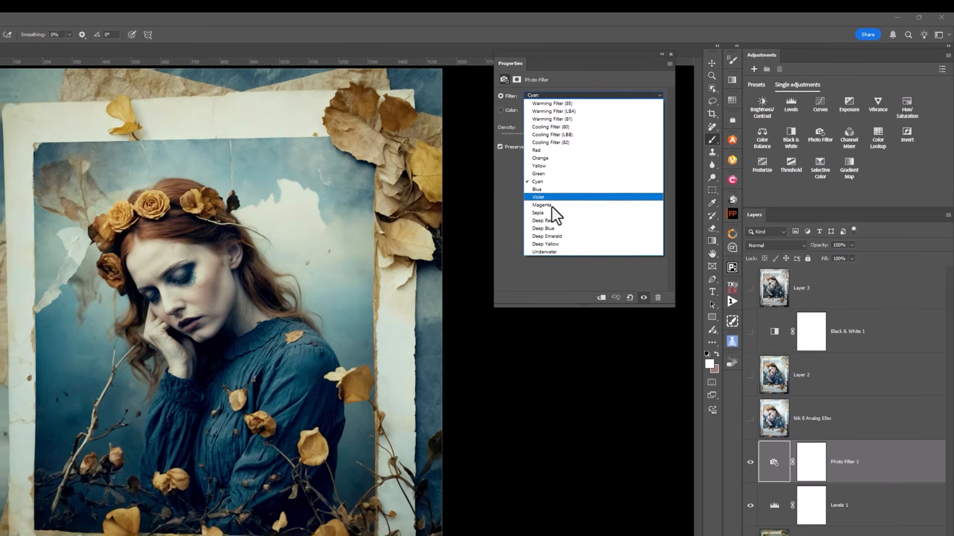
pyautogui.press('Up')
pyautogui.press('Up')
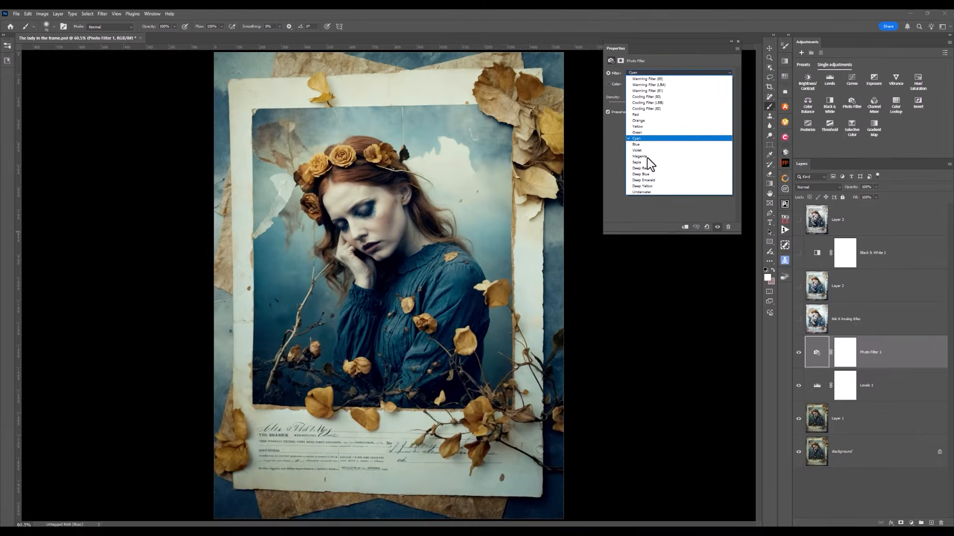
pyautogui.press('Return')
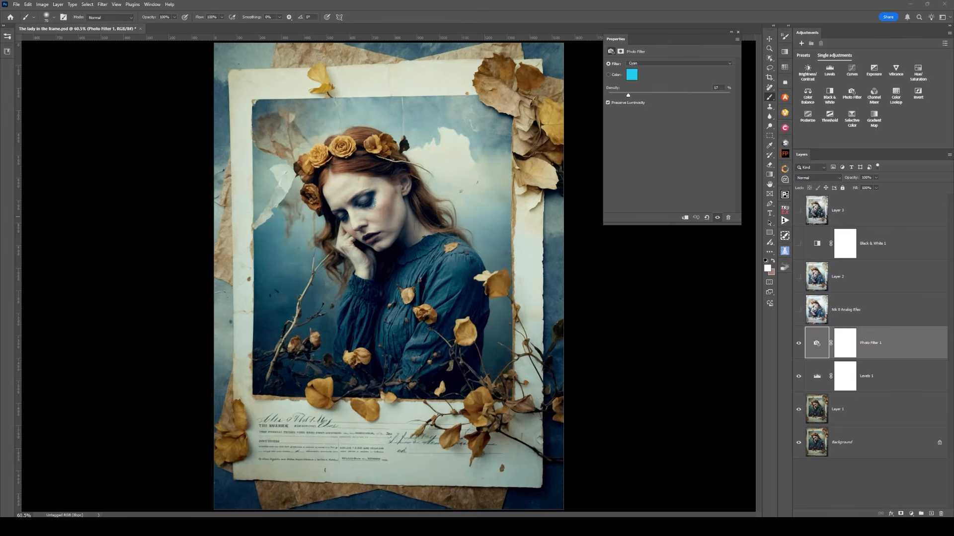
# - Try the Magenta, Deep Yellow and Red filters on the Photo Filter 1 layer, raising the density with Red
pyautogui.click(662, 64)
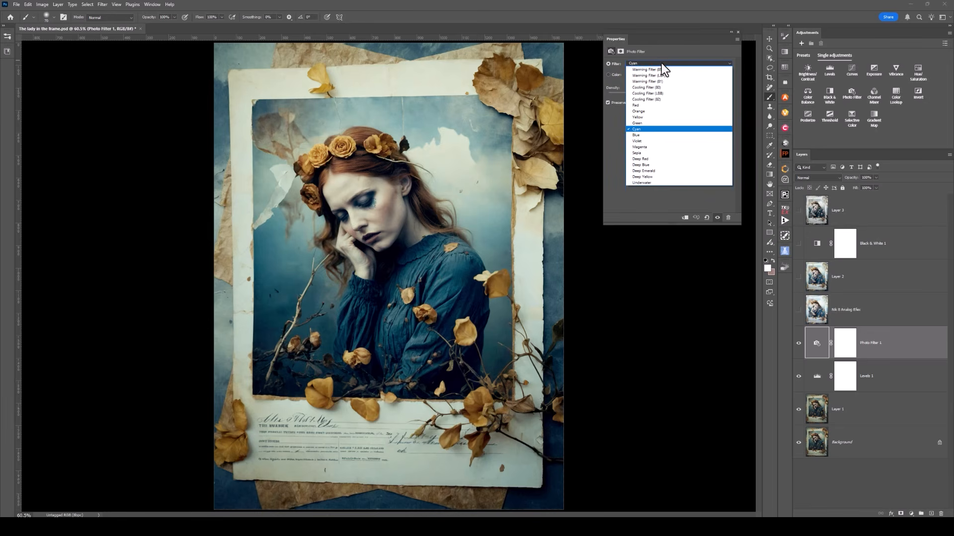
pyautogui.click(645, 146)
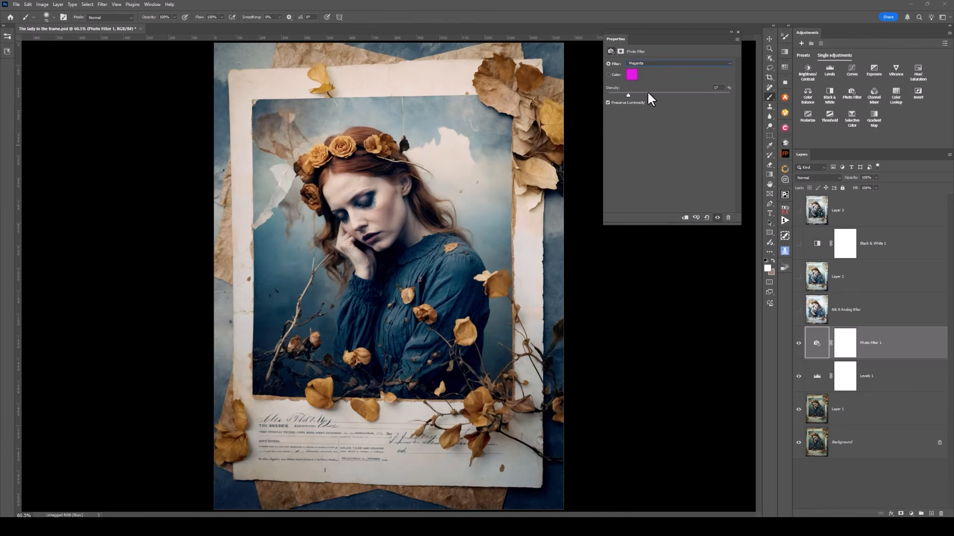
pyautogui.click(655, 62)
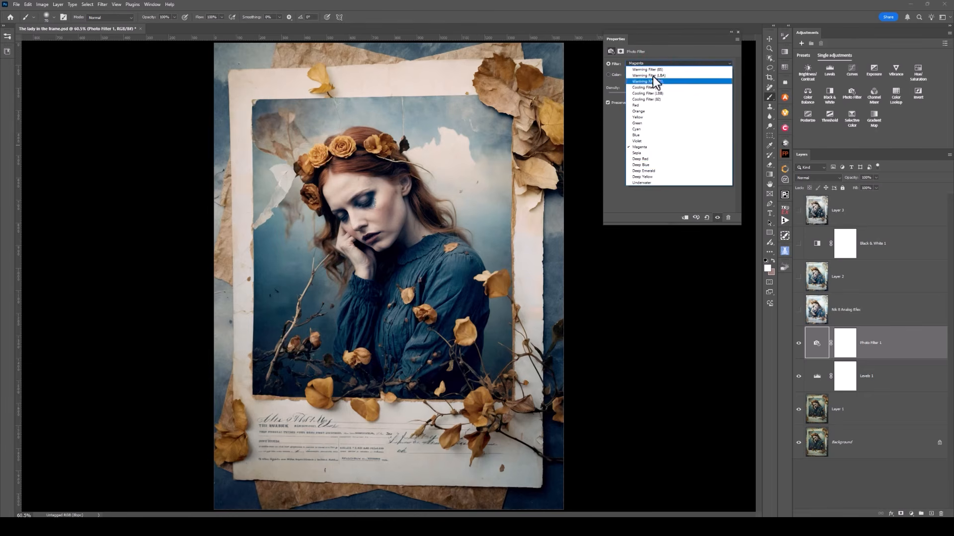
pyautogui.click(641, 177)
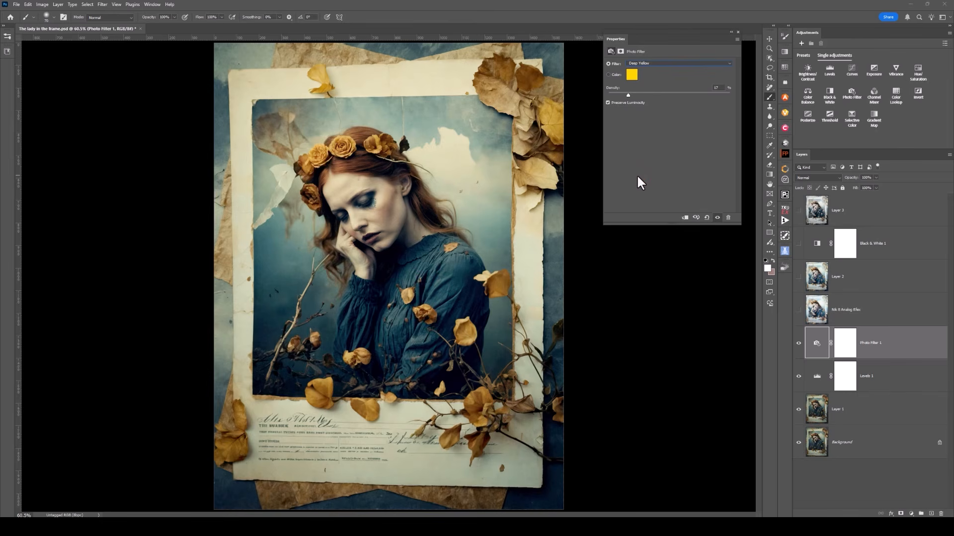
pyautogui.click(664, 61)
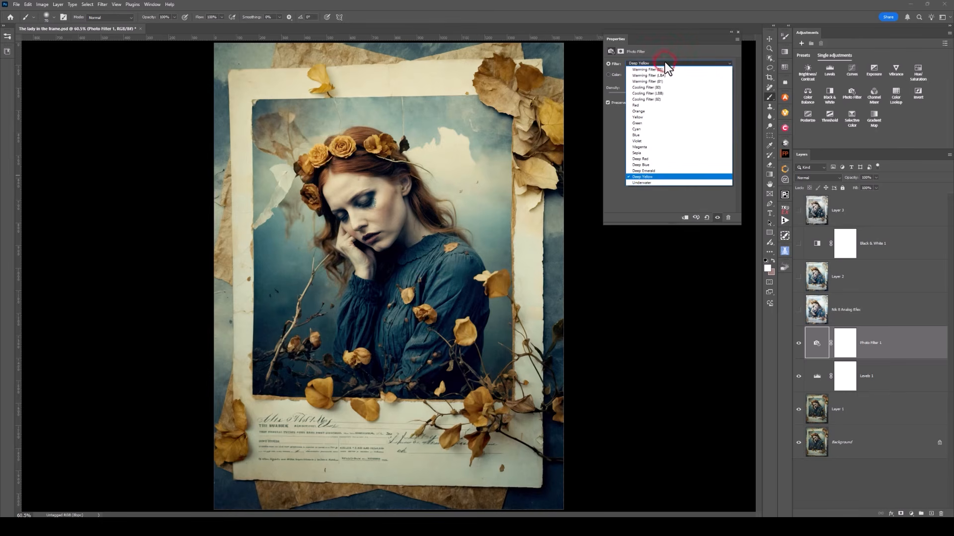
pyautogui.click(643, 104)
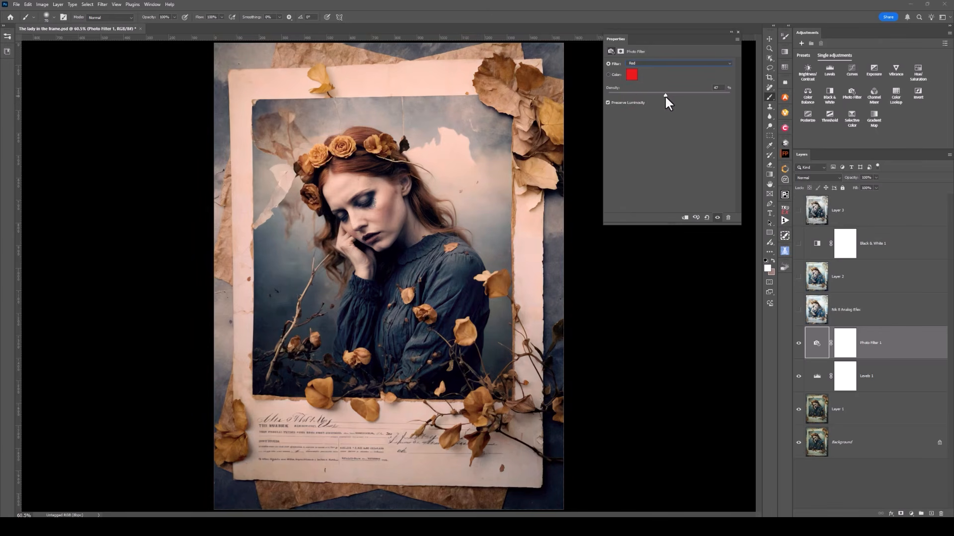
# - Compare the image with the Red filter off and on, and set the Photo Filter 1 colour back to Cyan
pyautogui.click(717, 218)
pyautogui.click(718, 218)
pyautogui.click(646, 61)
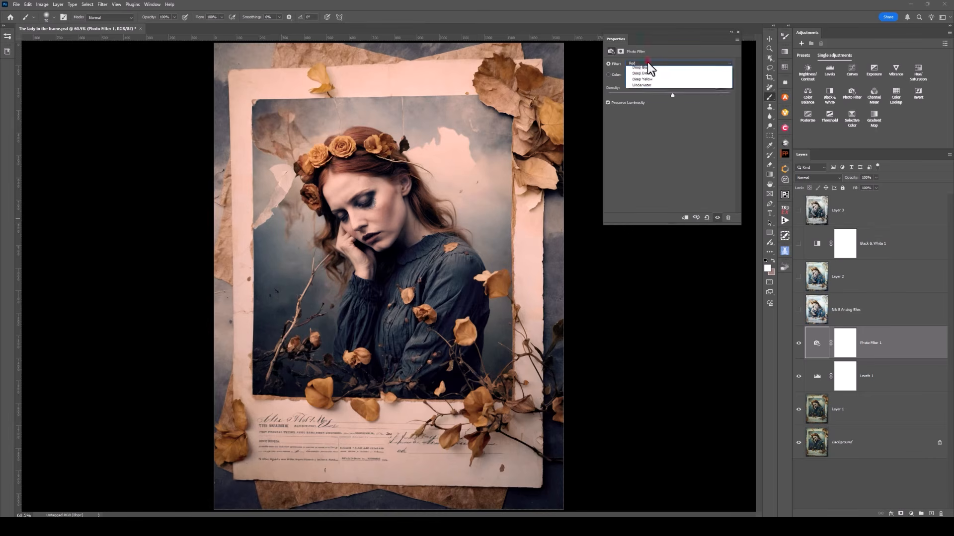
pyautogui.click(642, 129)
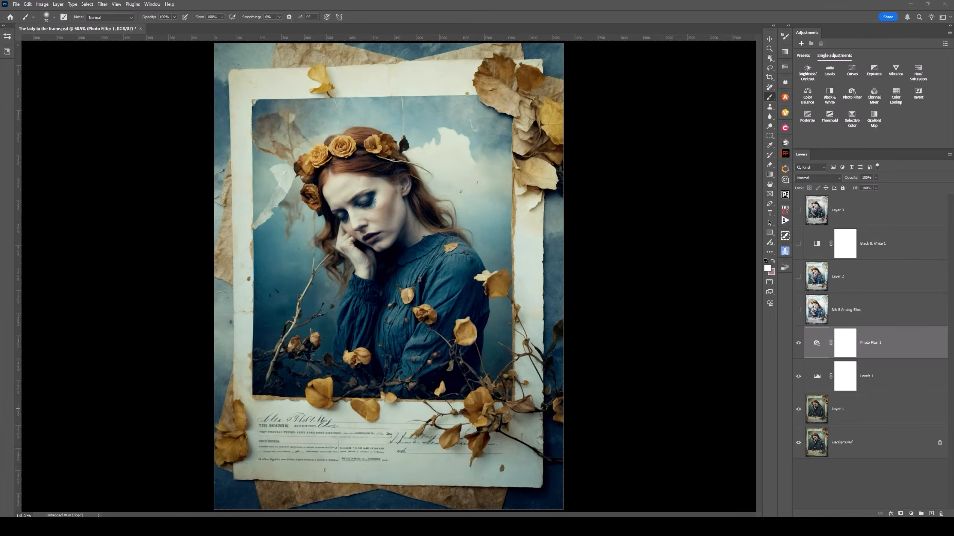
# - Make the Nik 8 Analog Efex layer and Layer 2 visible, and select Layer 2
pyautogui.click(798, 310)
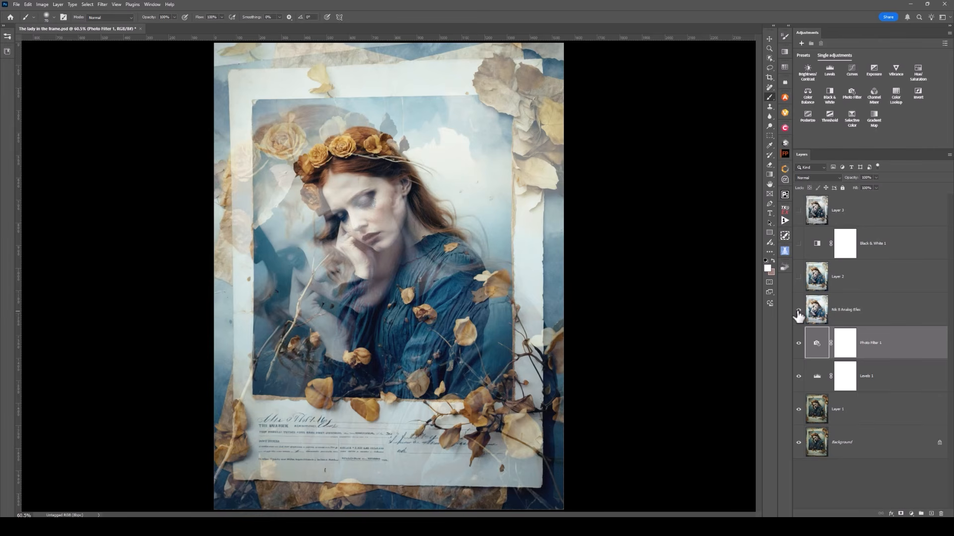
pyautogui.click(798, 310)
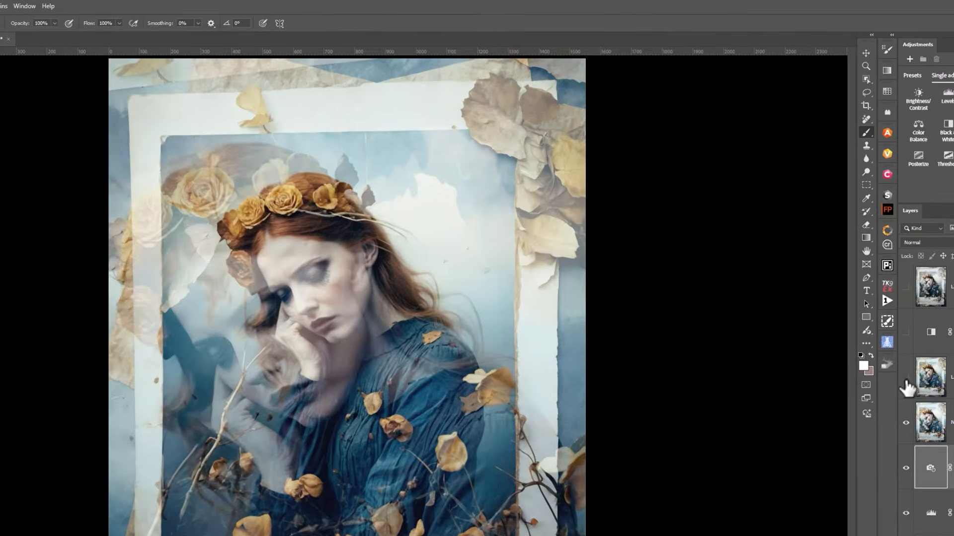
pyautogui.click(798, 276)
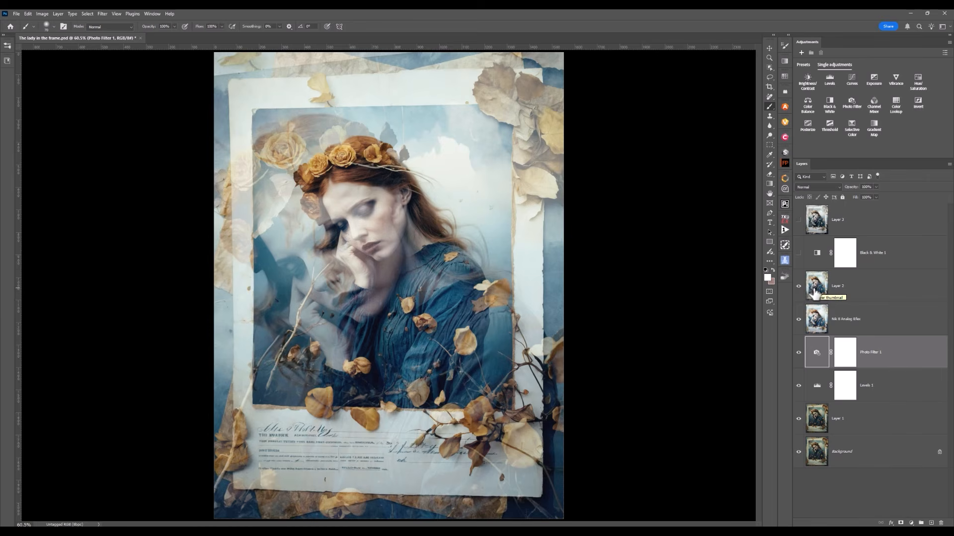
pyautogui.click(814, 292)
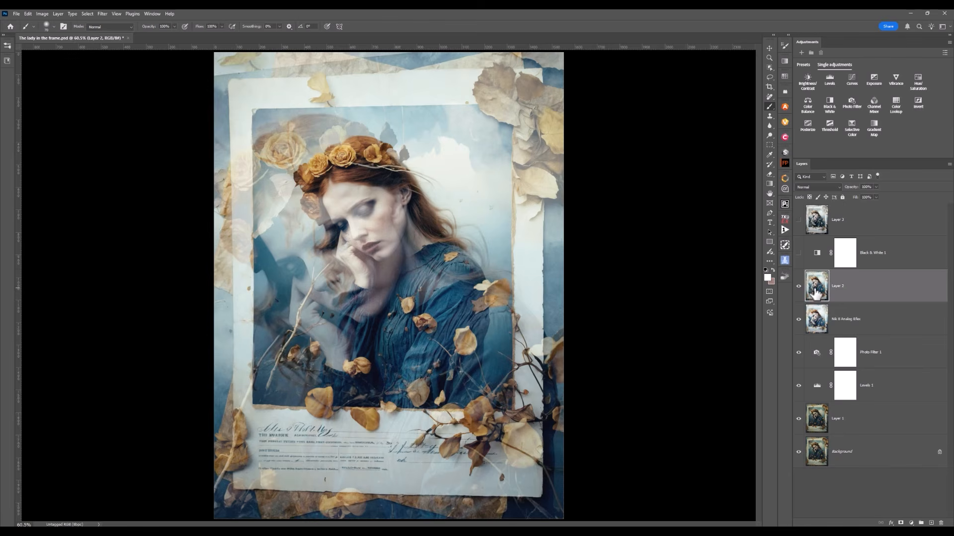
# - Show the Black & White 1 adjustment layer, toggling its visibility to compare its effect on the image
pyautogui.click(798, 253)
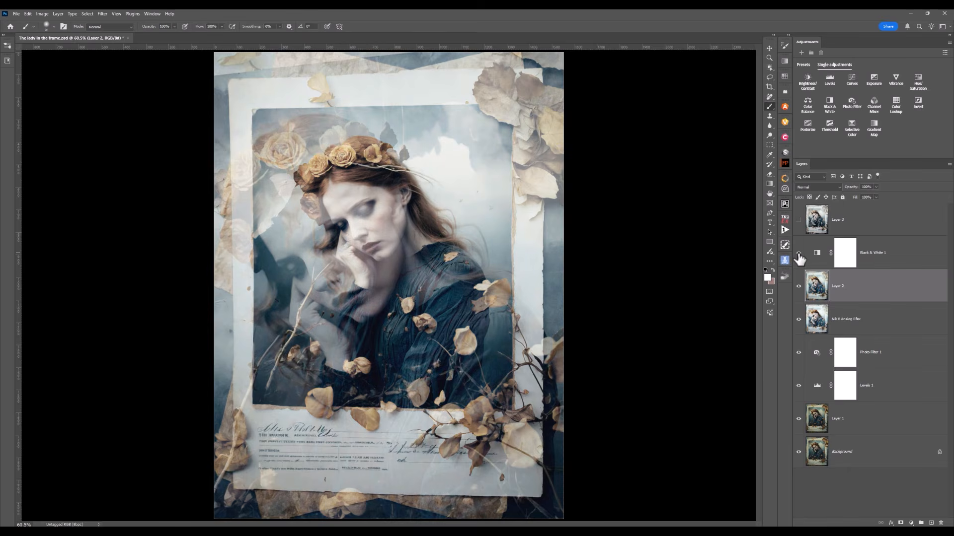
pyautogui.click(798, 253)
pyautogui.click(798, 254)
# - Try the Default preset and the automatic colour mix on the Black & White 1 adjustment layer
pyautogui.click(813, 258)
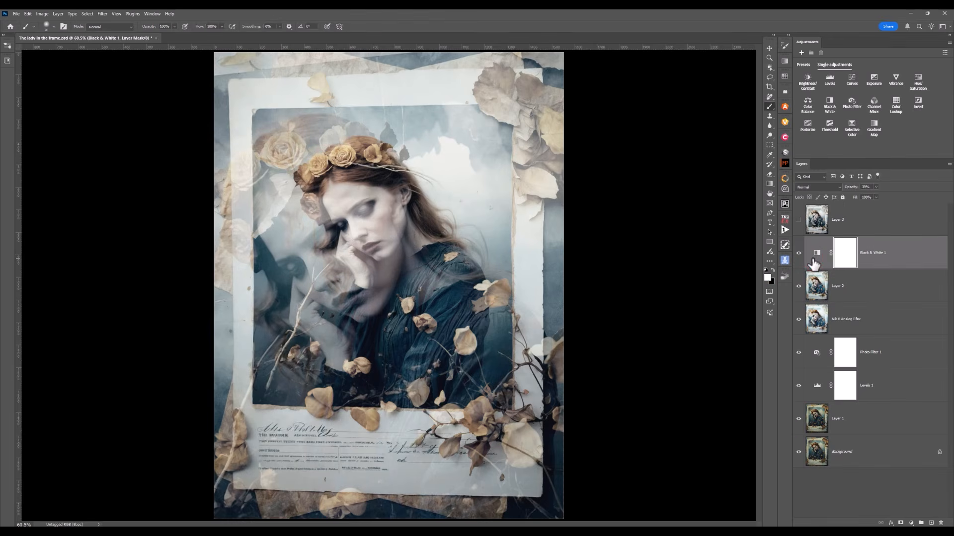
pyautogui.doubleClick(817, 253)
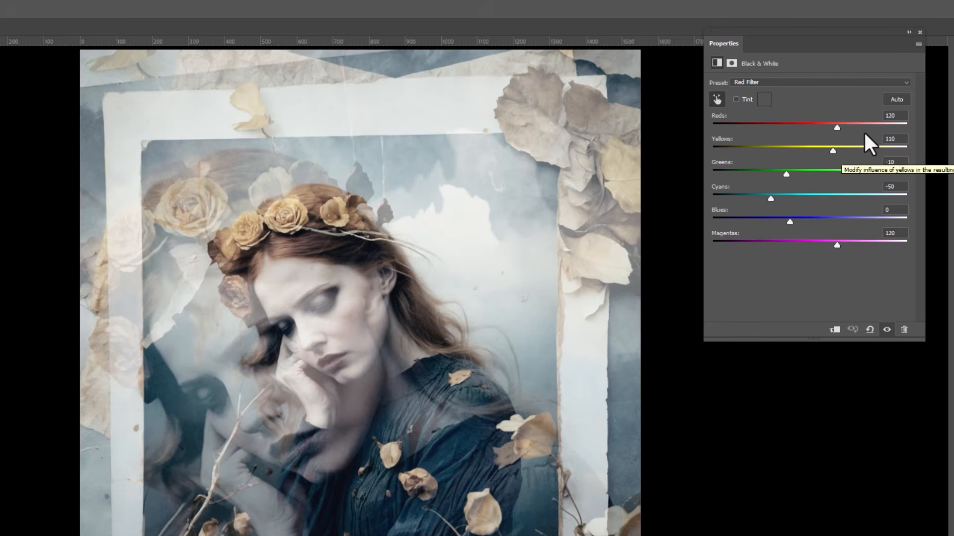
pyautogui.click(790, 83)
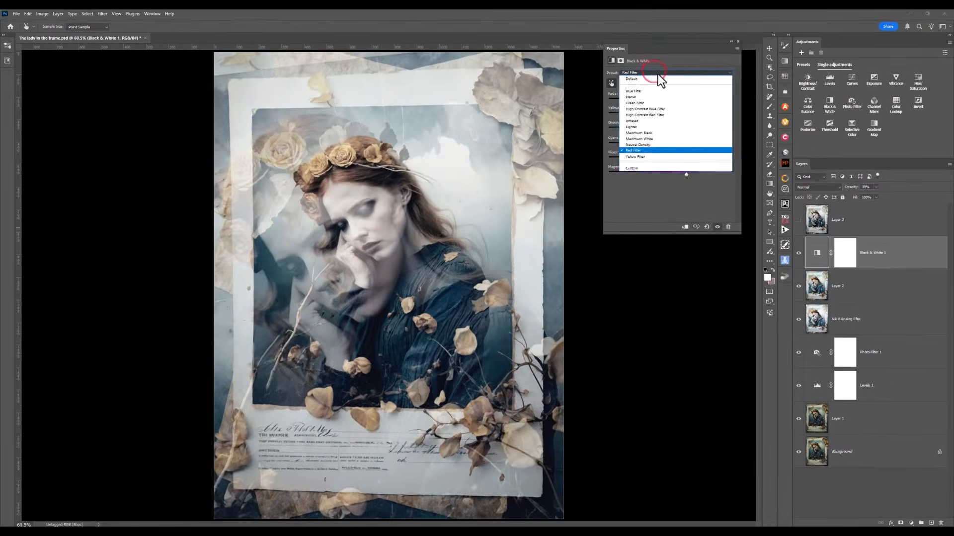
pyautogui.click(664, 72)
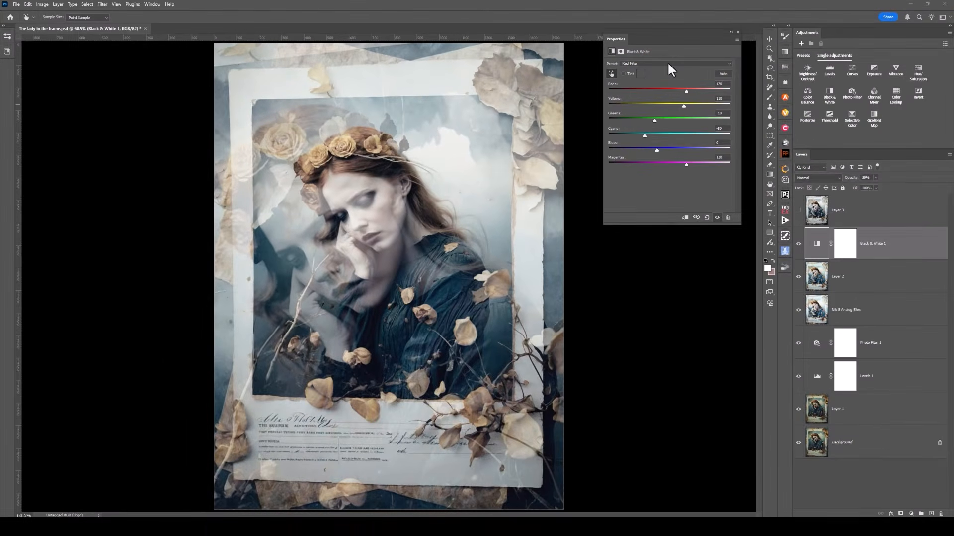
pyautogui.click(712, 62)
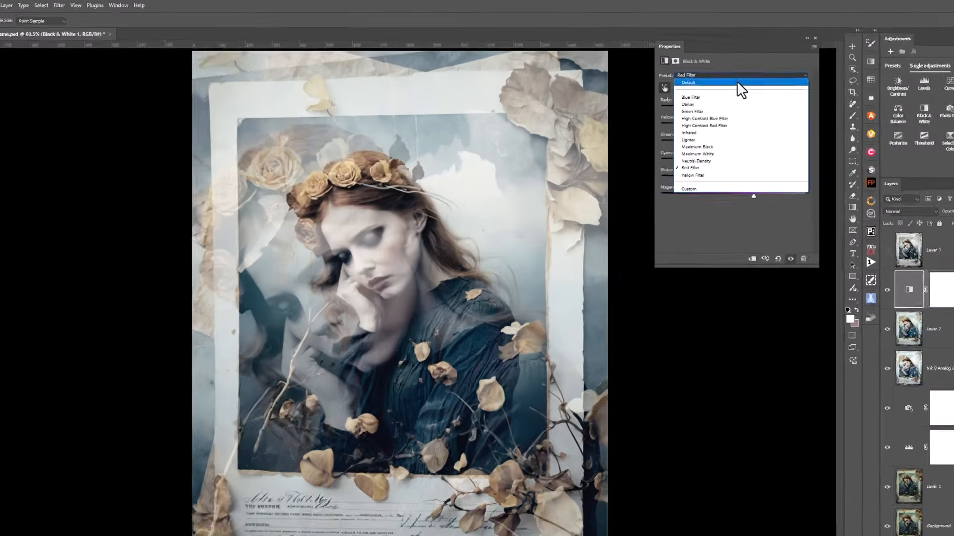
pyautogui.click(672, 69)
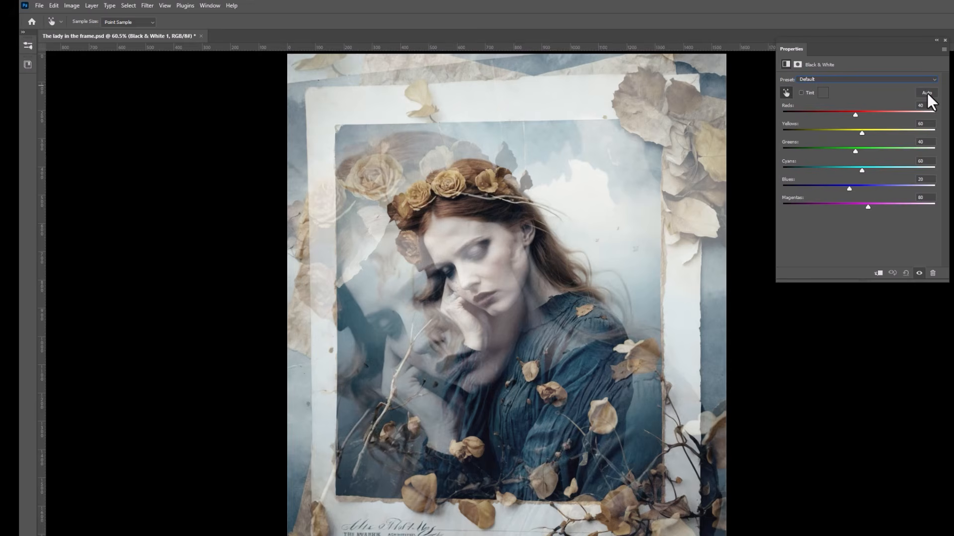
pyautogui.click(927, 93)
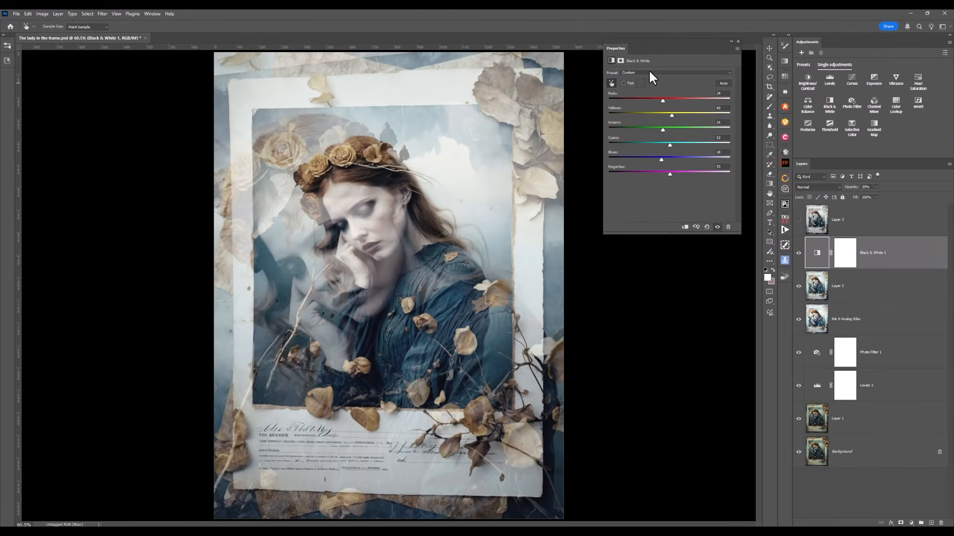
# - Look through the Black & White 1 presets and set the adjustment back to Red Filter
pyautogui.click(649, 72)
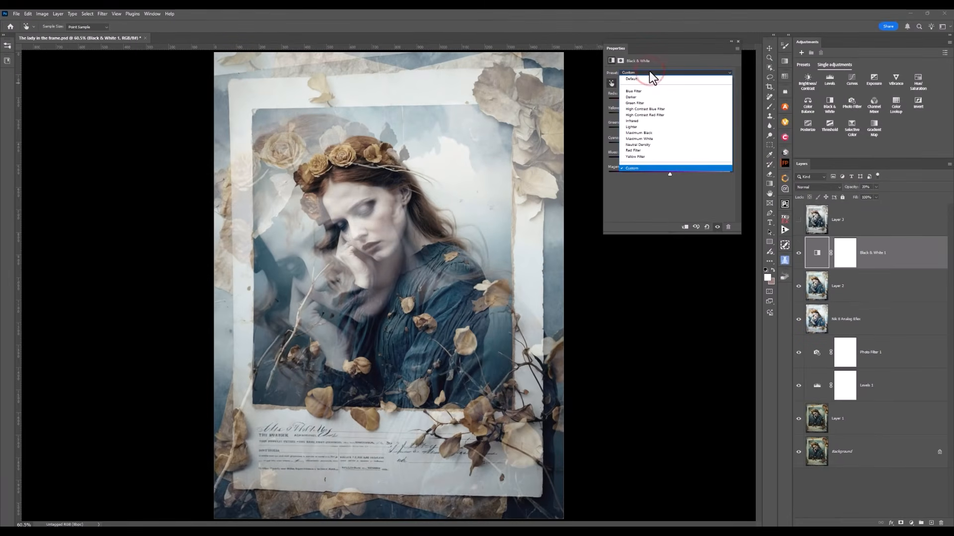
pyautogui.press('Down')
pyautogui.press('Down')
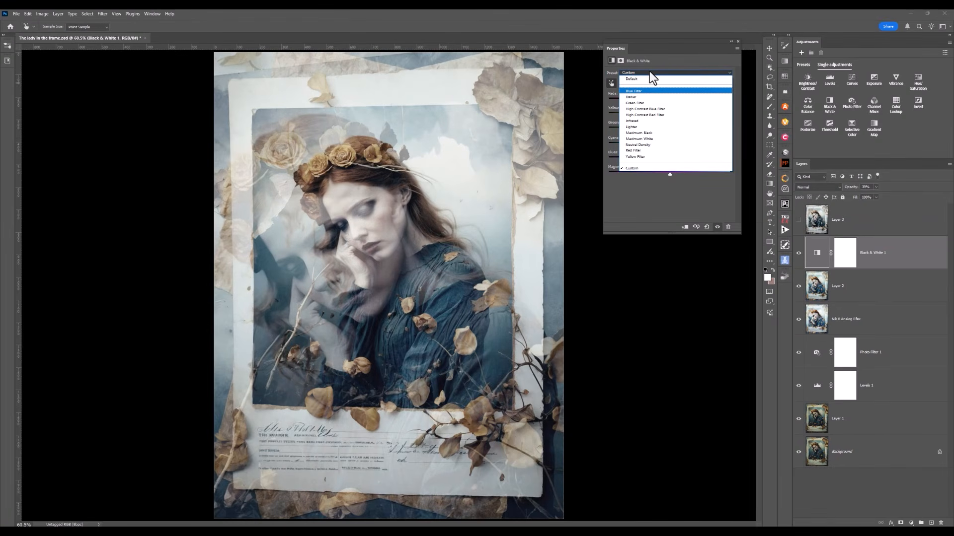
pyautogui.press('Down')
pyautogui.press('Down')
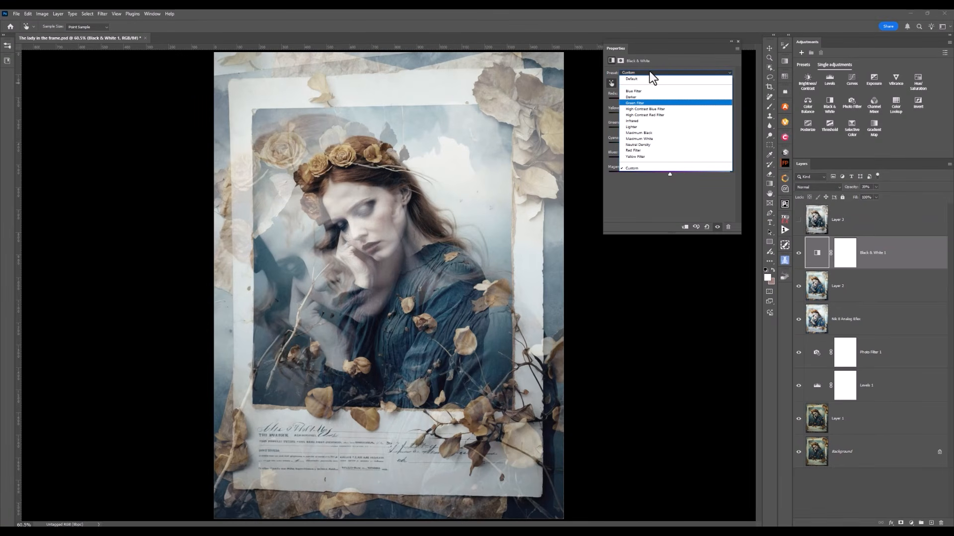
pyautogui.click(639, 150)
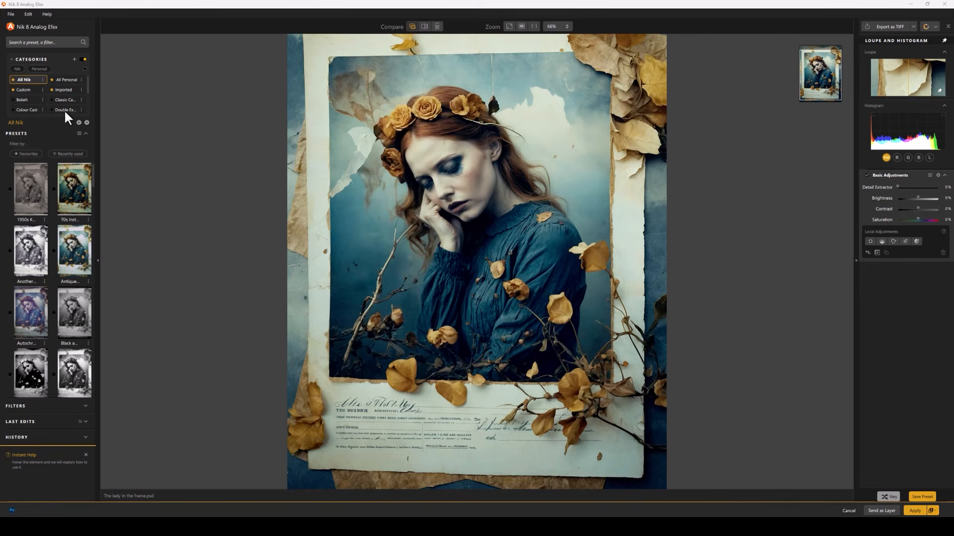
# - Show the Double Exposure preset category and try its second, third, sixth and fifth presets on the portrait
pyautogui.moveTo(64, 109)
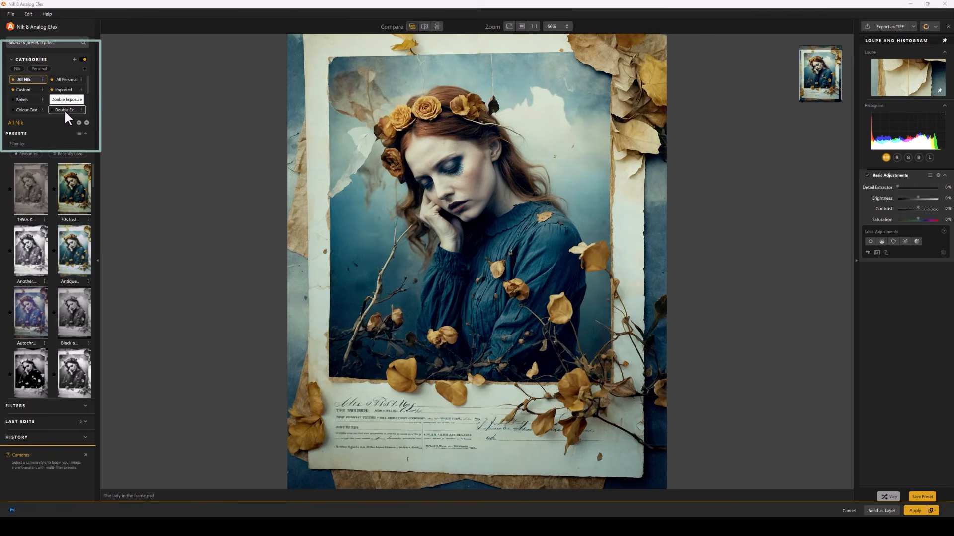
pyautogui.click(65, 111)
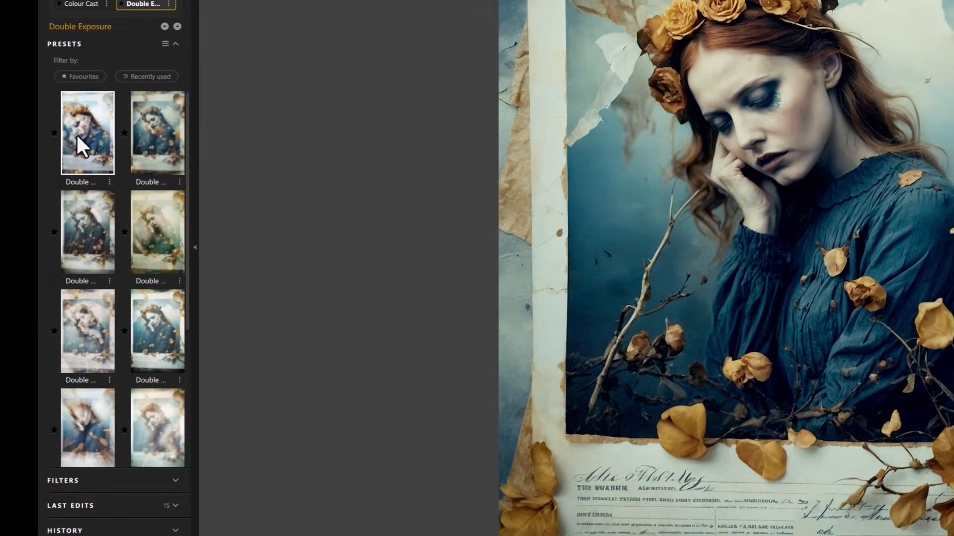
pyautogui.click(146, 153)
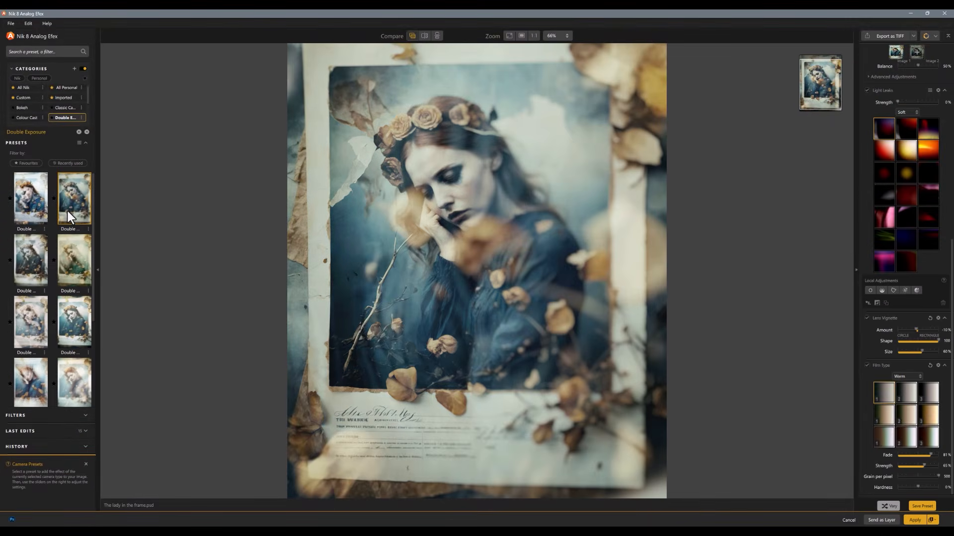
pyautogui.click(35, 268)
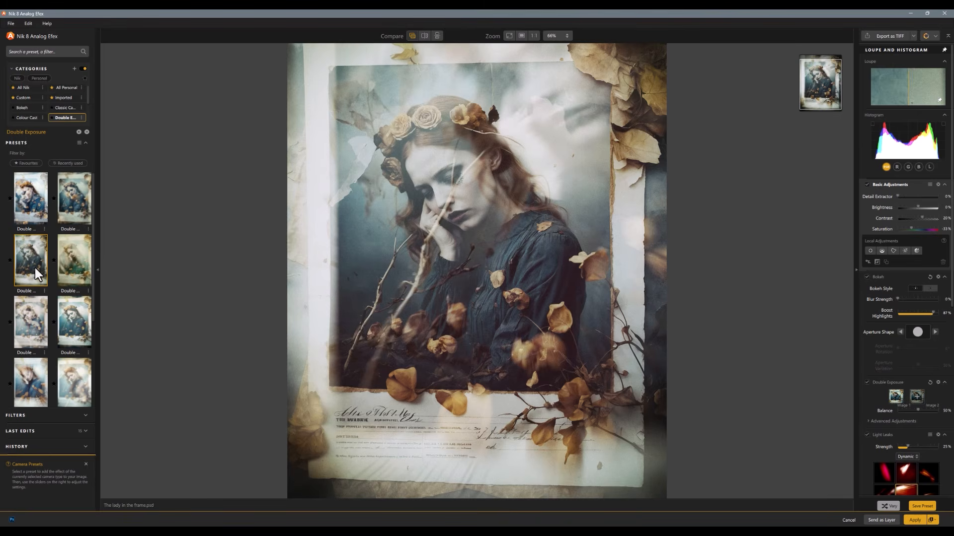
pyautogui.click(71, 332)
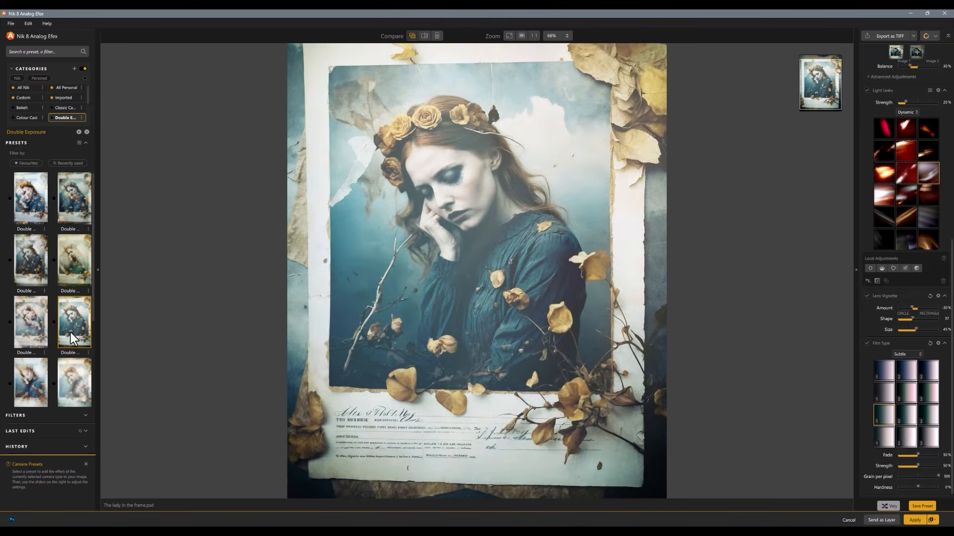
pyautogui.click(34, 319)
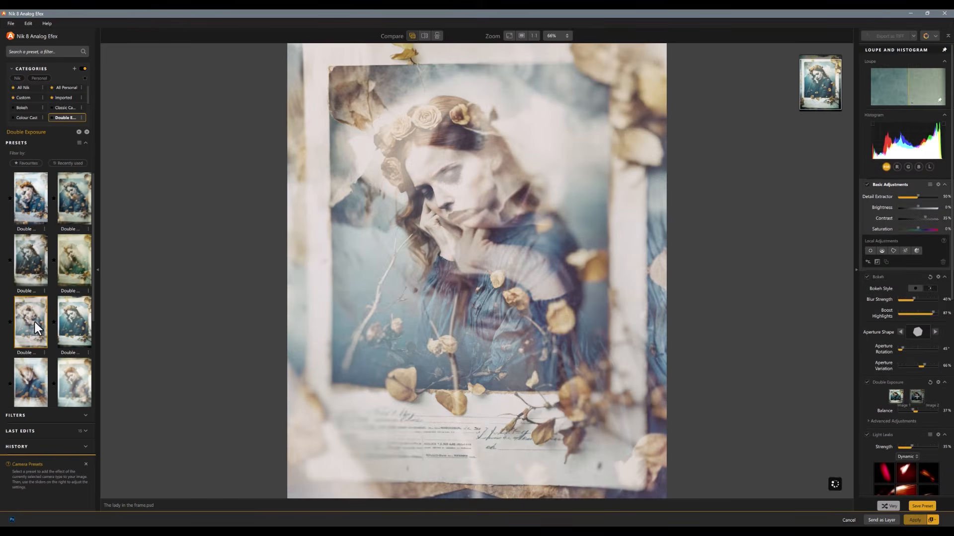
# - Try the tenth and ninth Double Exposure presets on the portrait and look through the rest of the category
pyautogui.scroll(-3, 34, 322)
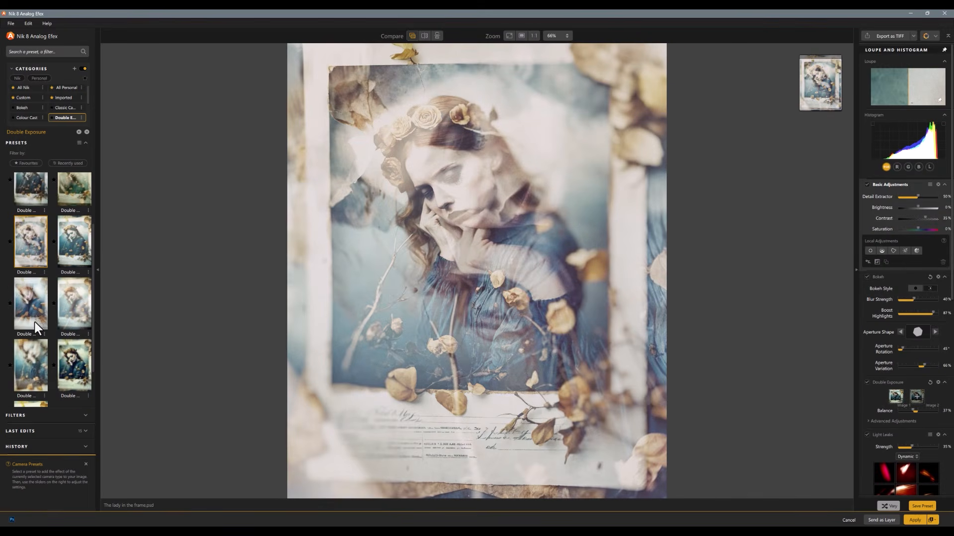
pyautogui.click(73, 365)
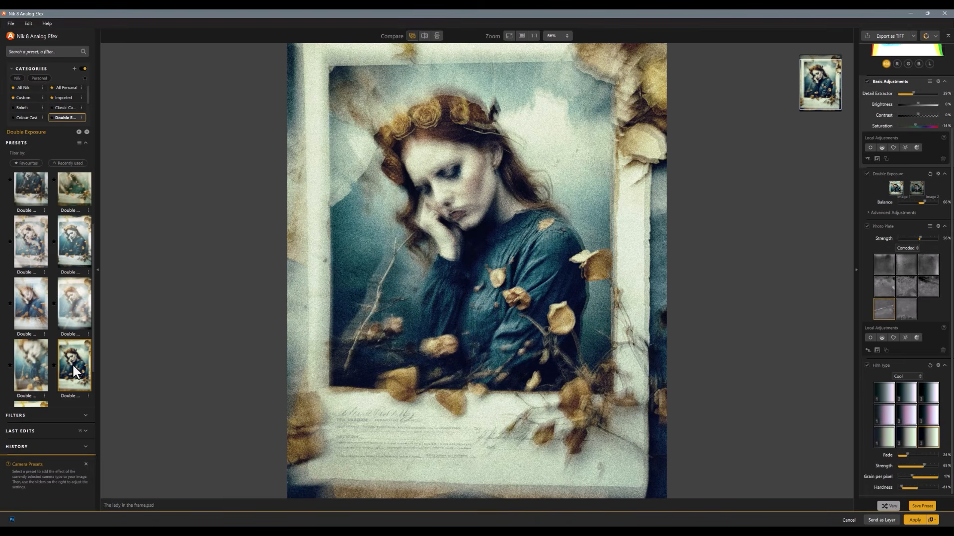
pyautogui.click(28, 365)
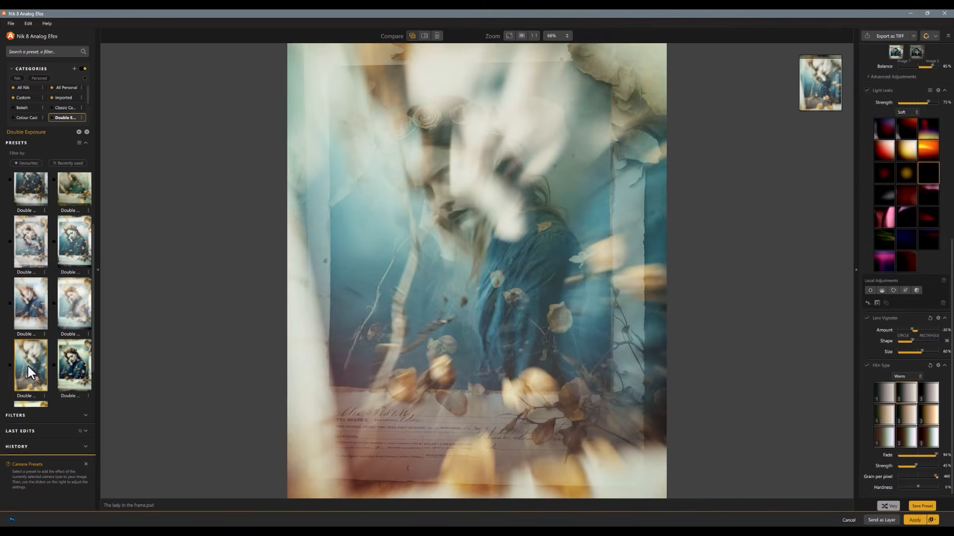
pyautogui.scroll(-1, 28, 366)
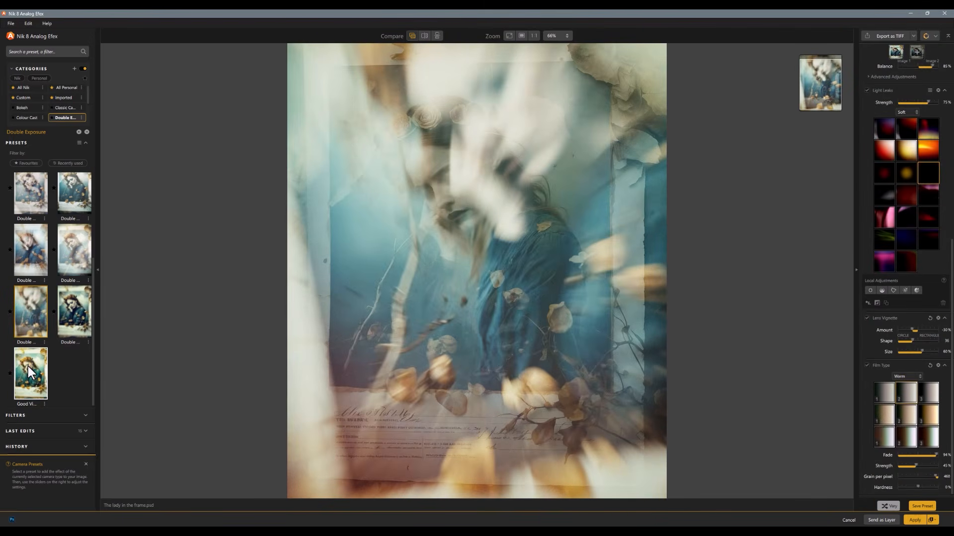
pyautogui.scroll(5, 28, 365)
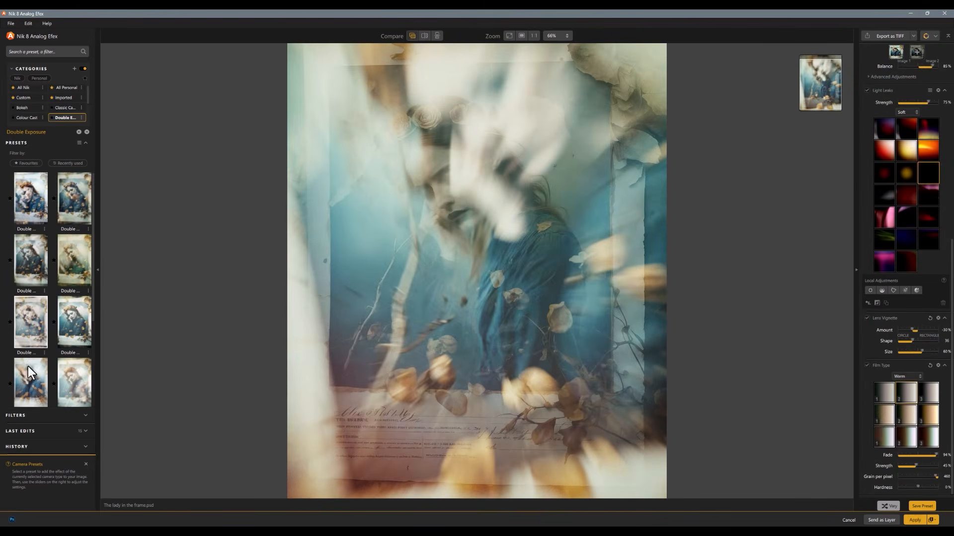
# - Apply the first Double Exposure preset and review its Double Exposure, Light Leaks, Lens Vignette and Film Type settings
pyautogui.click(25, 195)
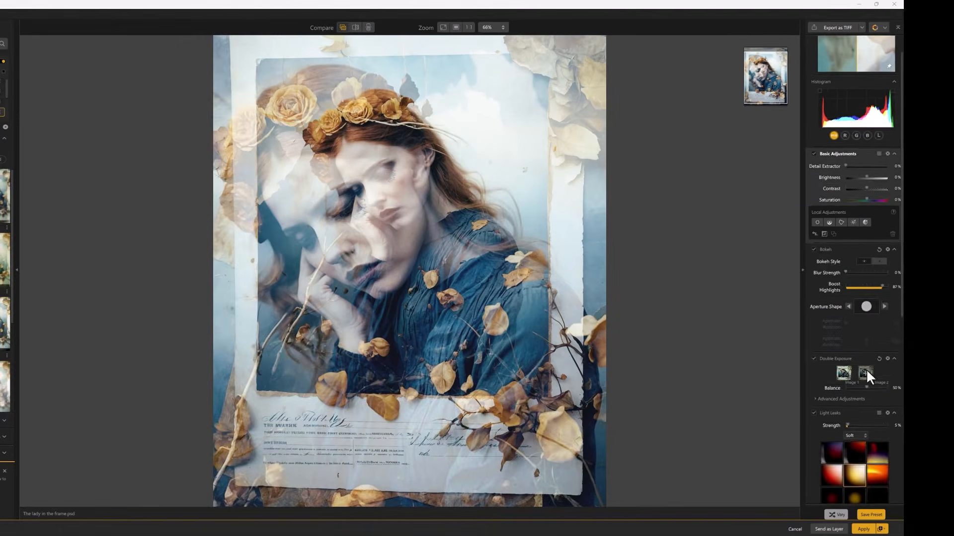
pyautogui.scroll(-5, 866, 369)
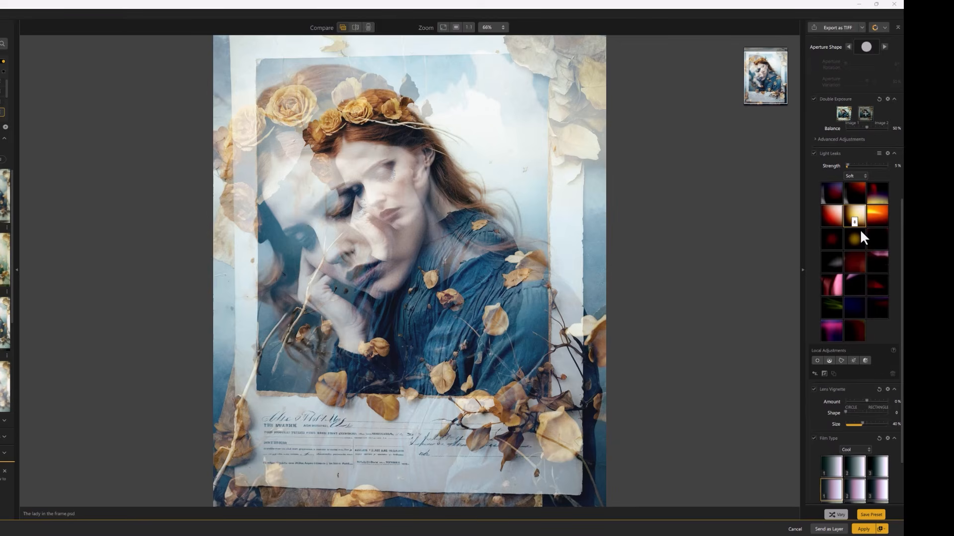
pyautogui.scroll(-2, 860, 229)
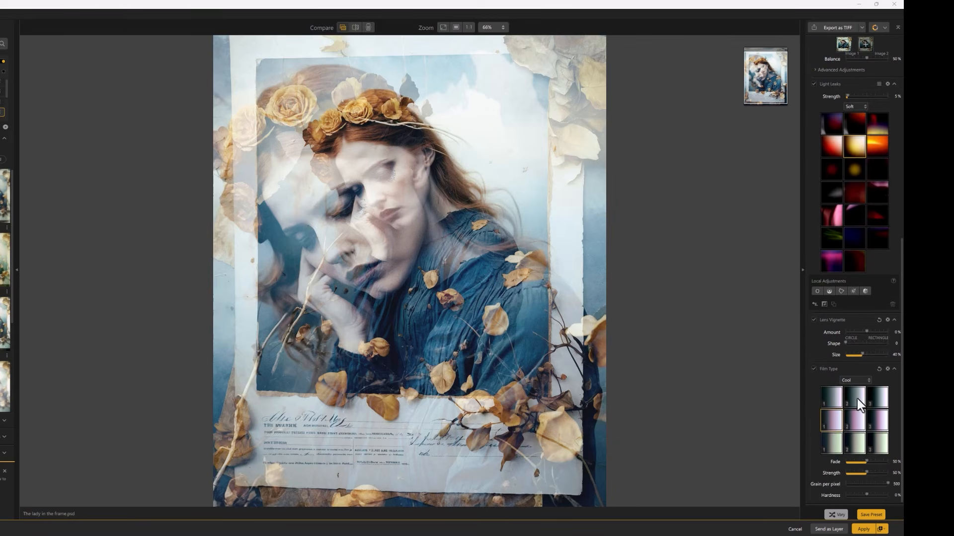